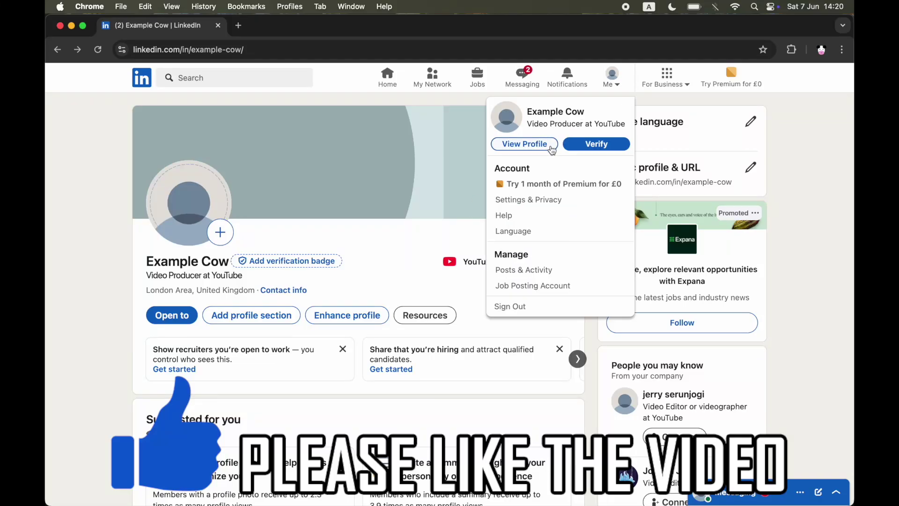
Step: Open your own LinkedIn profile from the Me menu
{"action": "left_click", "coordinate": [553, 149]}
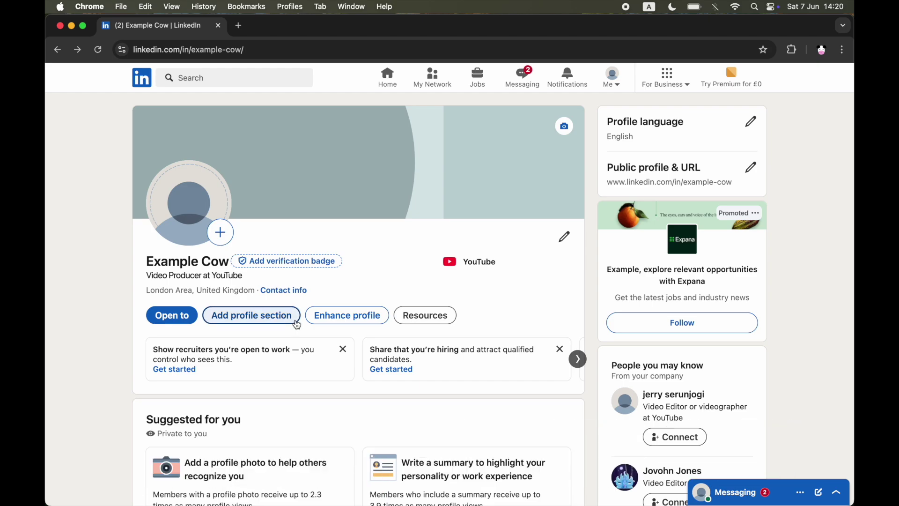
Step: Open the add-profile-section panel and expand its Recommended sections
{"action": "left_click", "coordinate": [294, 318]}
{"action": "scroll", "coordinate": [387, 338], "scroll_direction": "down", "scroll_amount": 2}
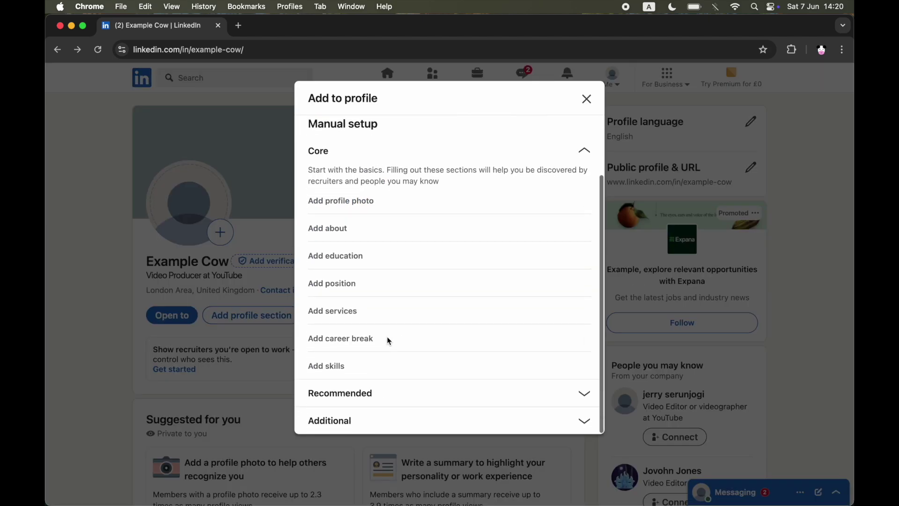
{"action": "left_click", "coordinate": [452, 395]}
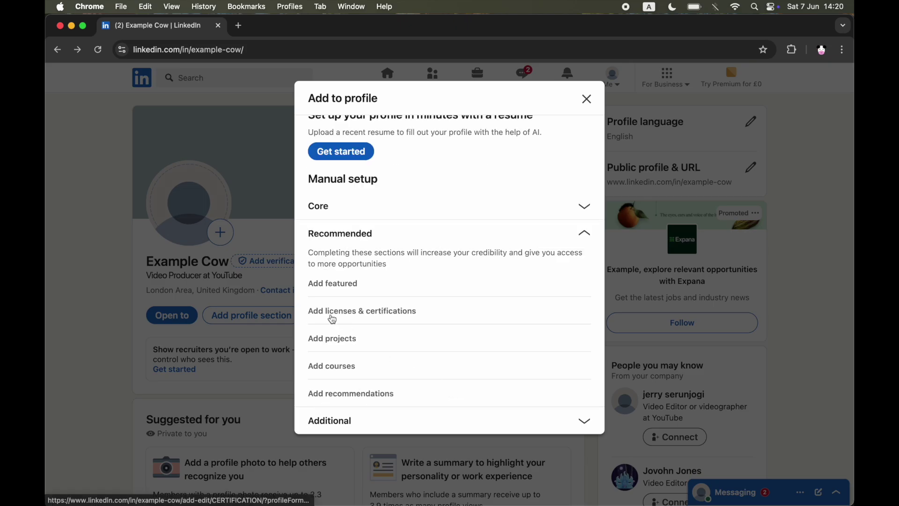
Step: Start a new certification named 'business course' issued by edX
{"action": "left_click", "coordinate": [409, 311]}
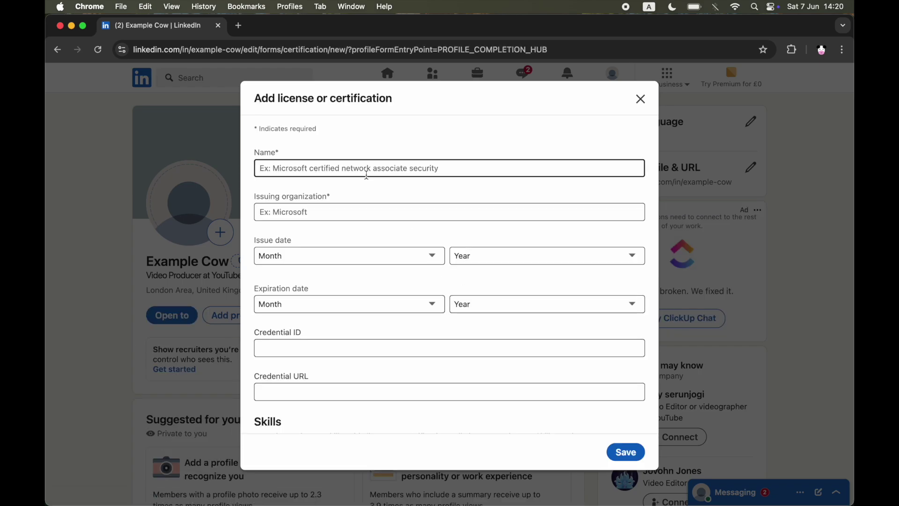
{"action": "left_click", "coordinate": [366, 173]}
{"action": "type", "text": "b"}
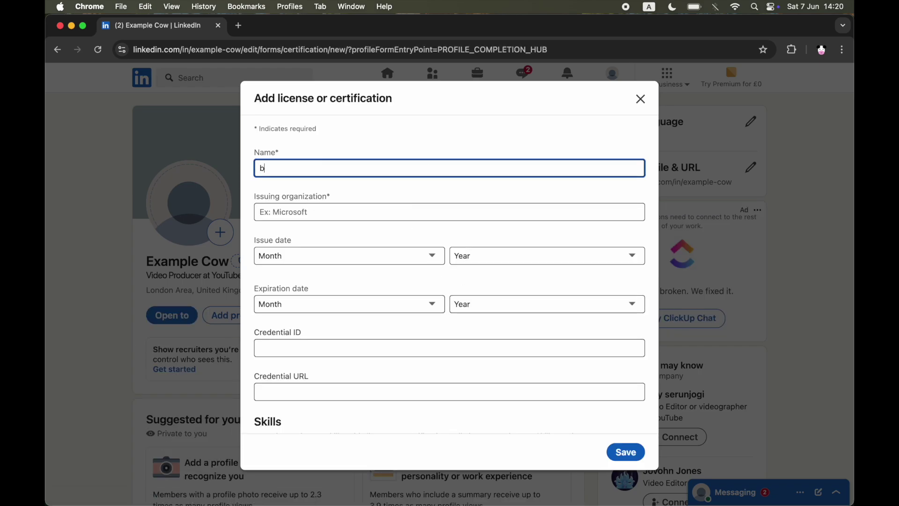
{"action": "type", "text": "usiness course"}
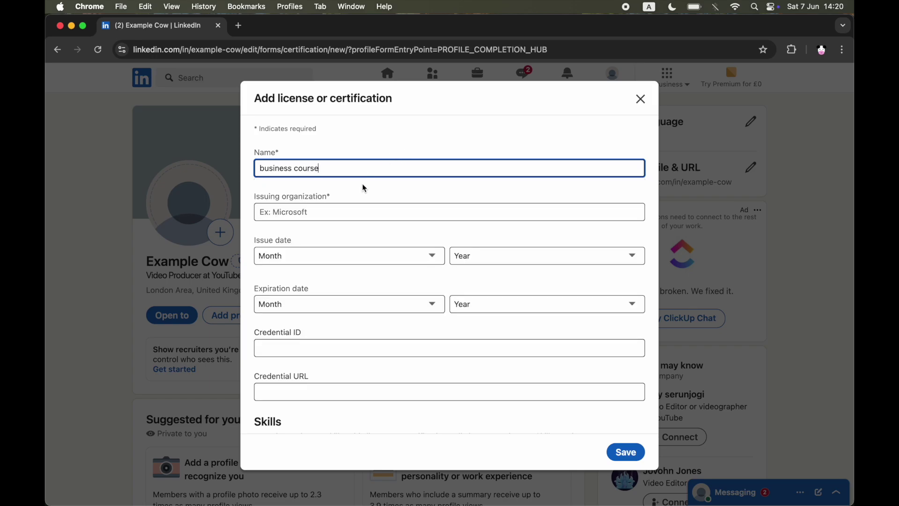
{"action": "left_click", "coordinate": [354, 204]}
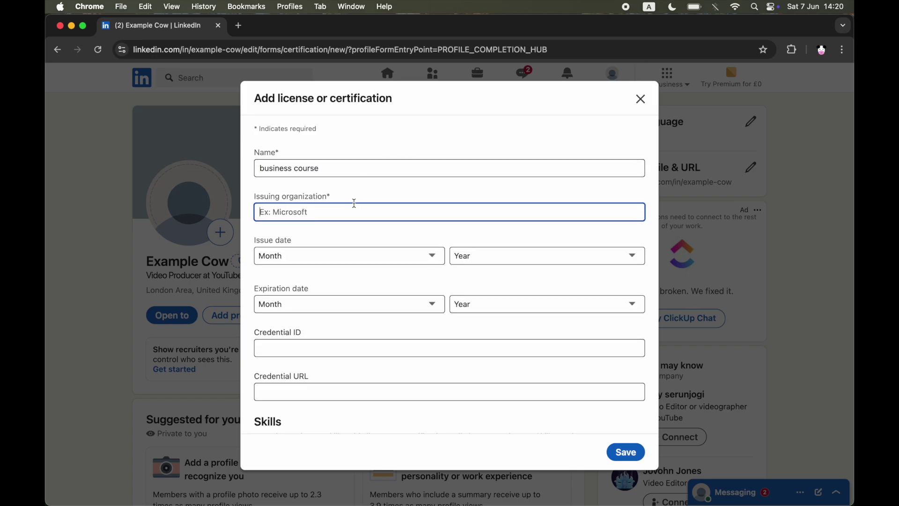
{"action": "type", "text": "edx"}
{"action": "key", "text": "Down"}
{"action": "key", "text": "Return"}
Step: Set the issue date to March 2020 and the expiration to April 2032
{"action": "left_click", "coordinate": [366, 253]}
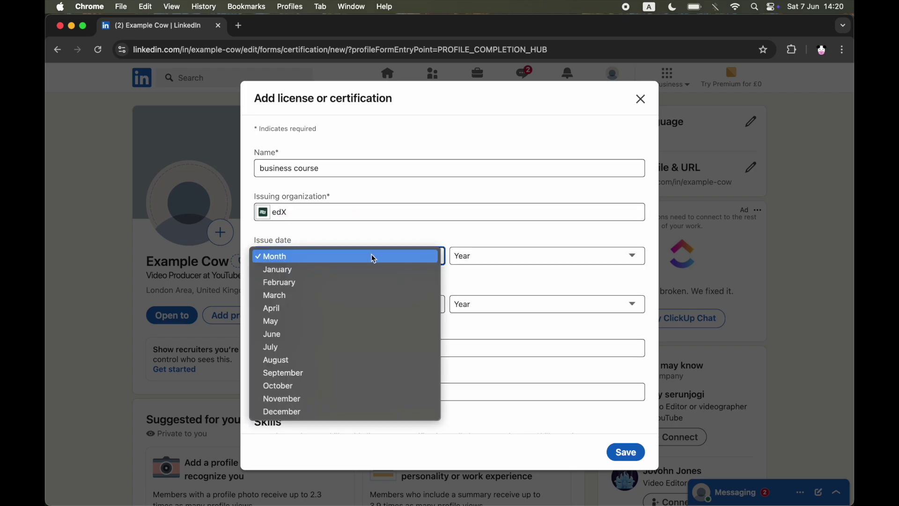
{"action": "left_click", "coordinate": [346, 295]}
{"action": "left_click", "coordinate": [498, 257]}
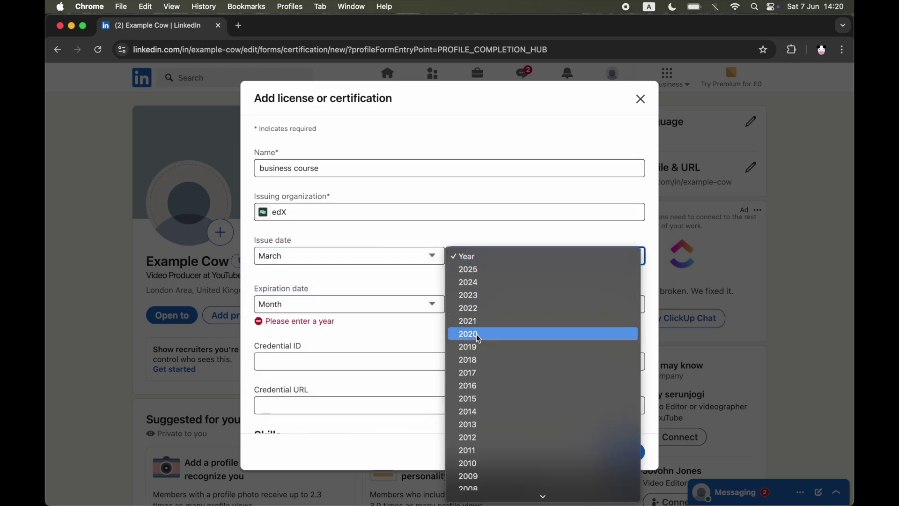
{"action": "left_click", "coordinate": [477, 334]}
{"action": "left_click", "coordinate": [357, 303]}
{"action": "left_click", "coordinate": [343, 354]}
{"action": "left_click", "coordinate": [517, 302]}
{"action": "left_click", "coordinate": [502, 357]}
Step: Enter the credential ID and clear stray characters from the credential URL
{"action": "left_click", "coordinate": [359, 347]}
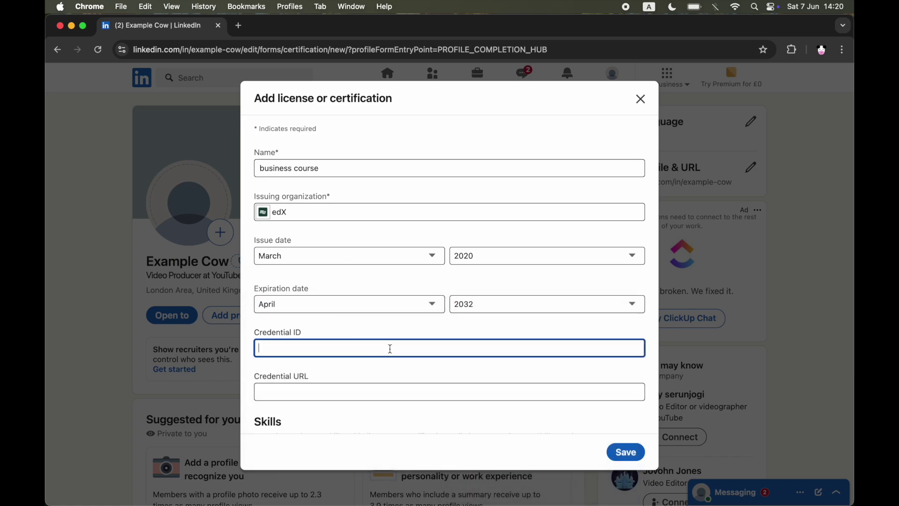
{"action": "left_click", "coordinate": [351, 390]}
{"action": "type", "text": "..."}
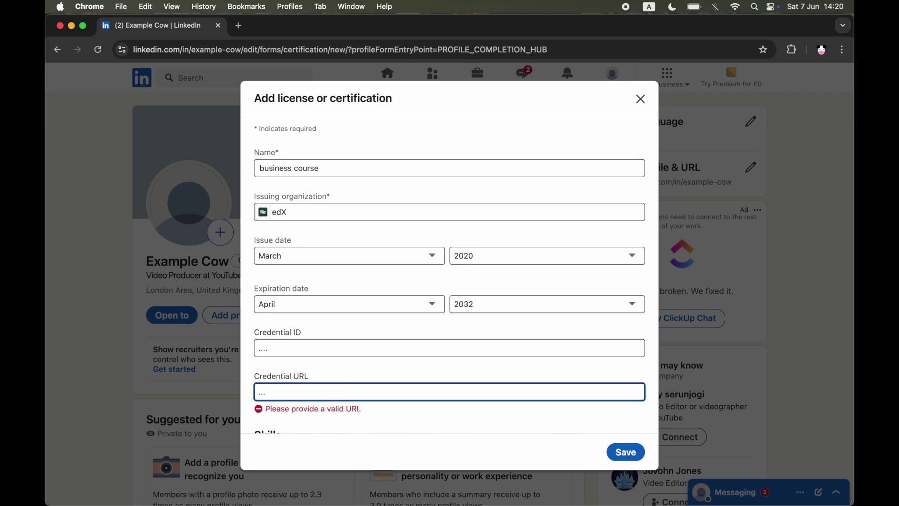
{"action": "key", "text": "BackSpace"}
{"action": "key", "text": "BackSpace"}
{"action": "key", "text": "BackSpace"}
{"action": "scroll", "coordinate": [325, 375], "scroll_direction": "down", "scroll_amount": 2}
{"action": "scroll", "coordinate": [325, 374], "scroll_direction": "down", "scroll_amount": 2}
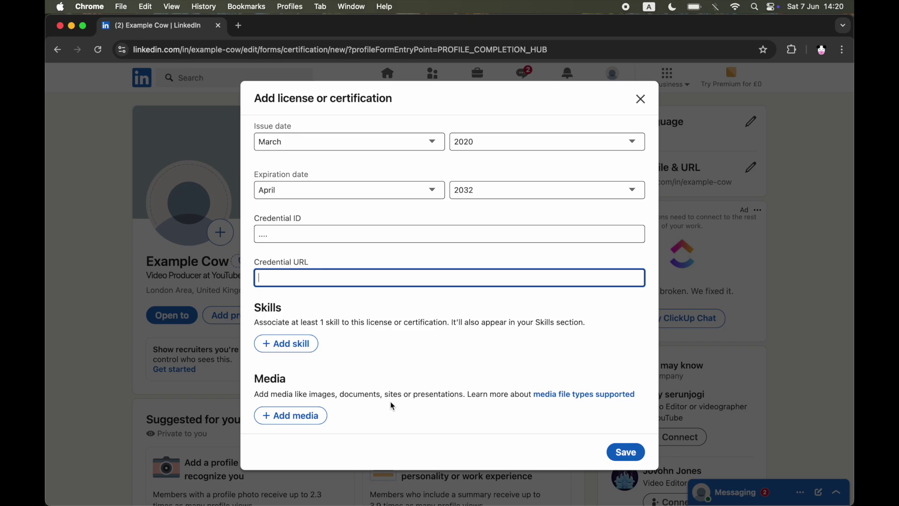
Step: Choose to upload a media file from the computer for the certification
{"action": "left_click", "coordinate": [323, 423]}
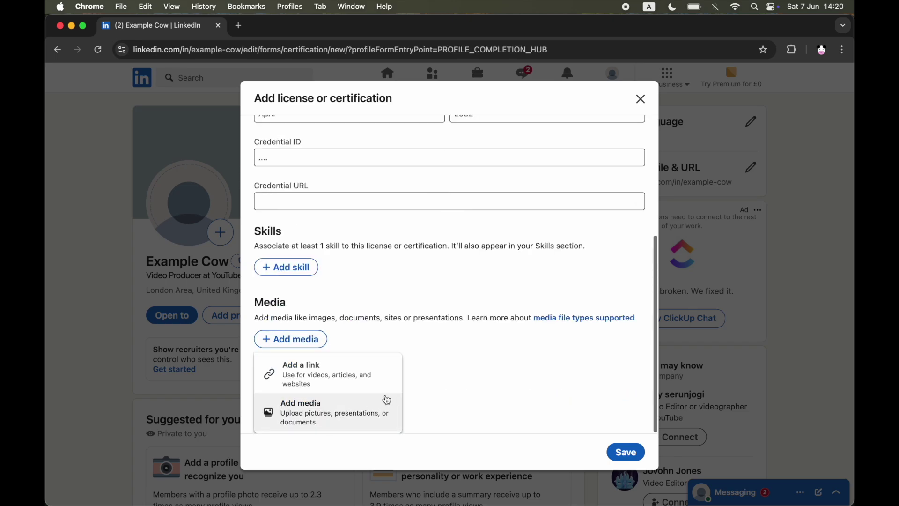
{"action": "left_click", "coordinate": [380, 428]}
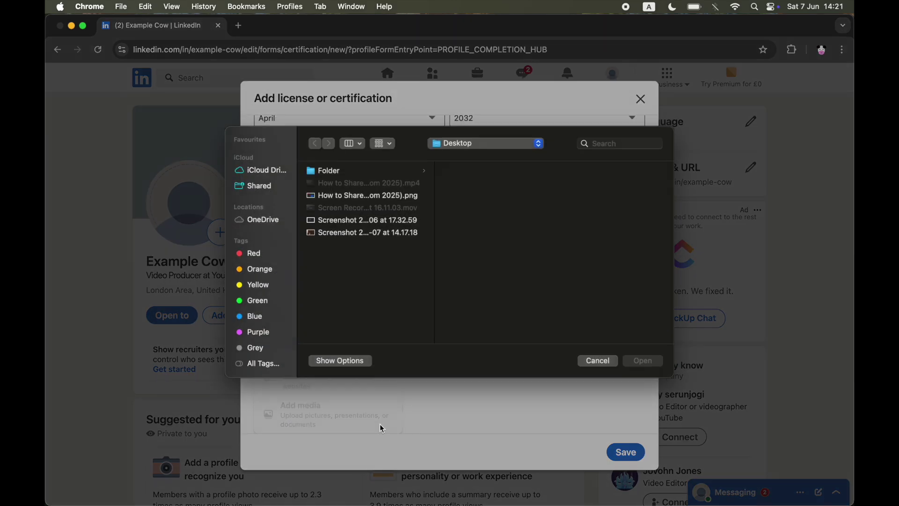
Step: Attach 'Screenshot 2025-06-07 at 14.17.18.png' as the certification's media and apply it
{"action": "left_click", "coordinate": [391, 242]}
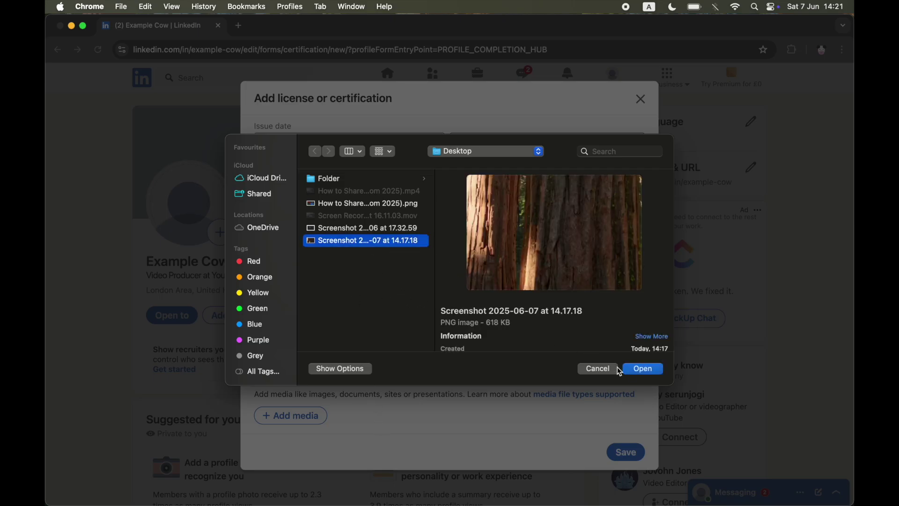
{"action": "left_click", "coordinate": [651, 370]}
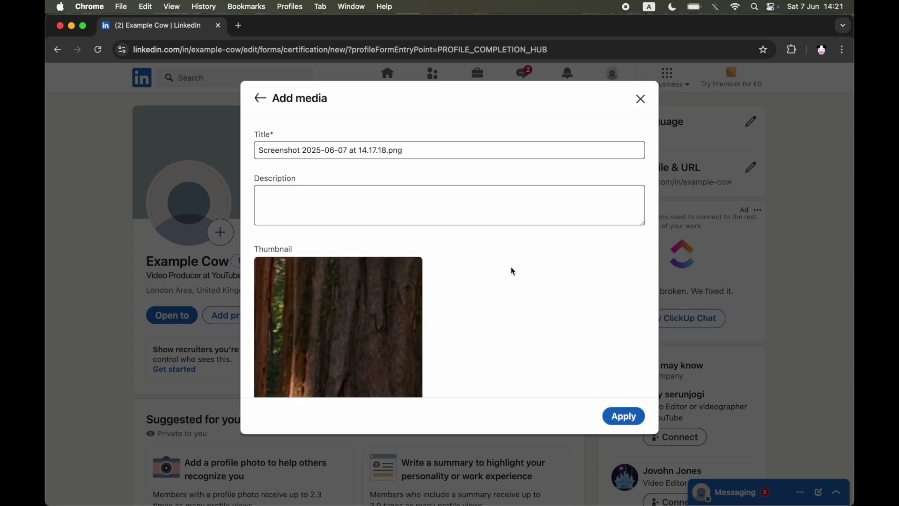
{"action": "left_click", "coordinate": [488, 215]}
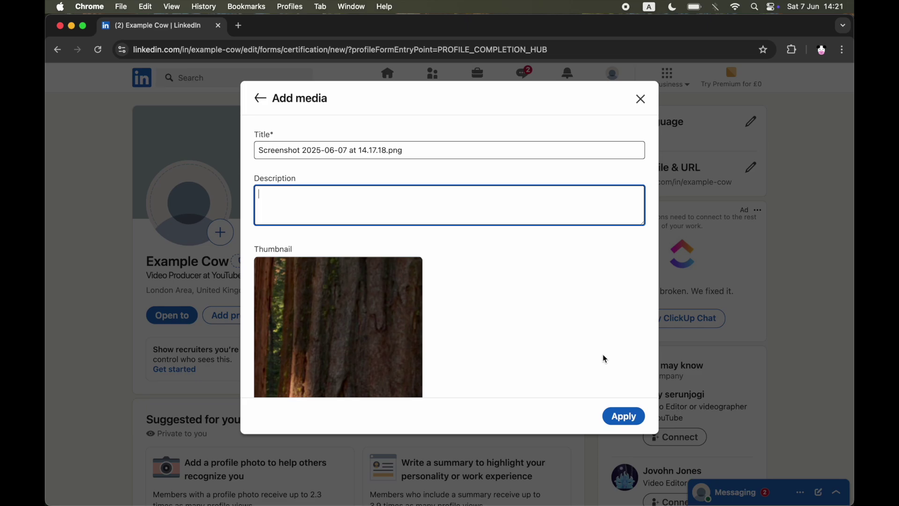
{"action": "left_click", "coordinate": [641, 420]}
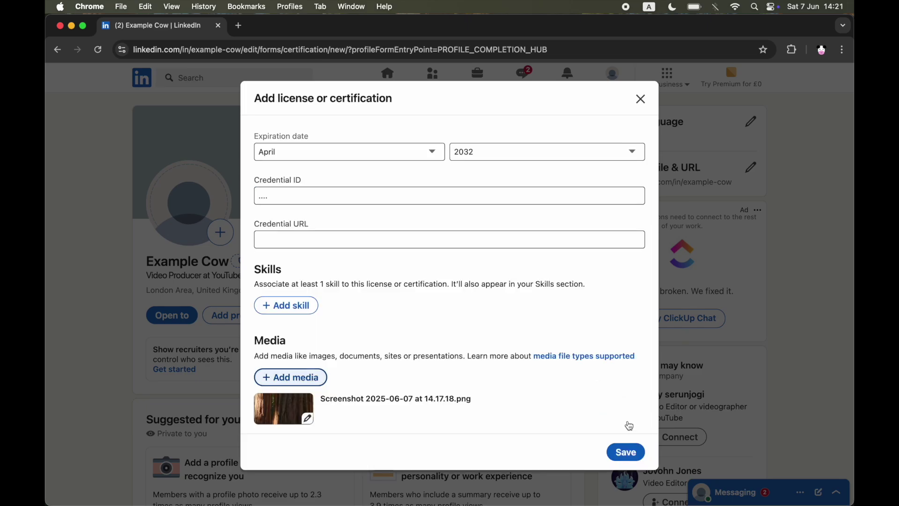
Step: Save the certification and discard the share-post draft without posting
{"action": "left_click", "coordinate": [625, 453]}
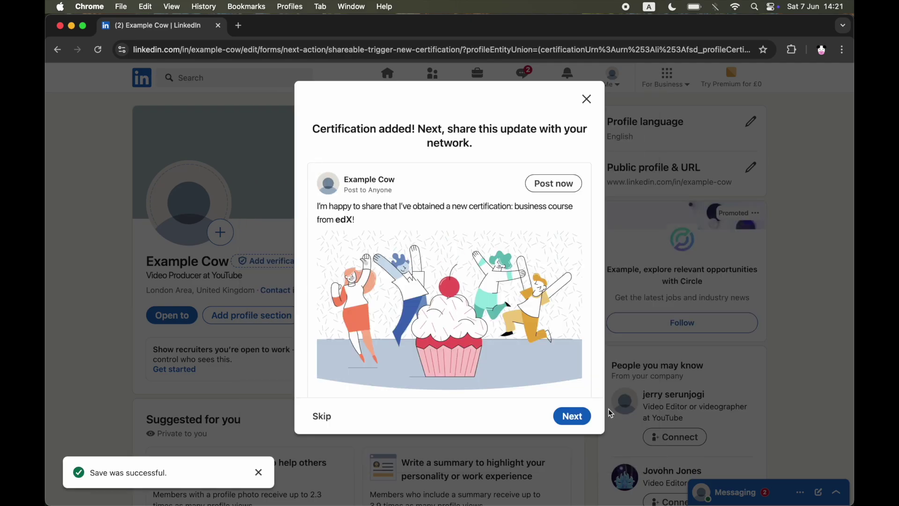
{"action": "left_click", "coordinate": [586, 421]}
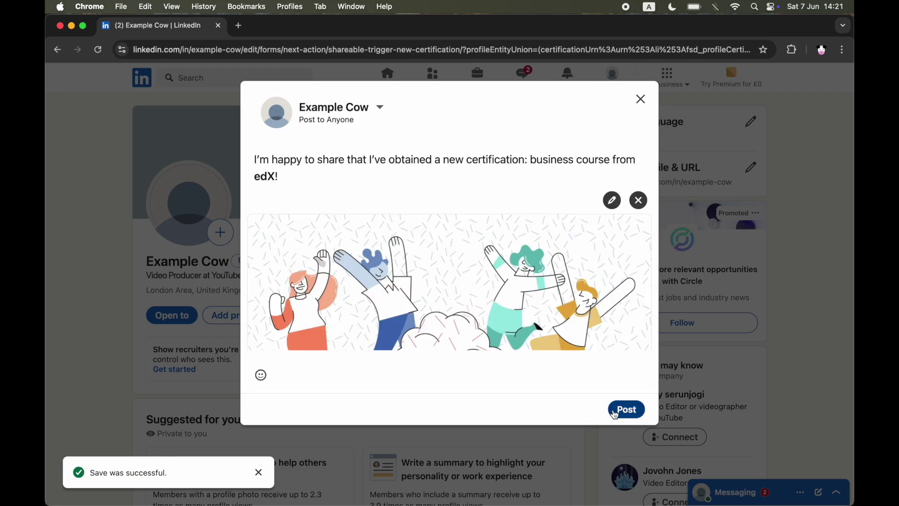
{"action": "left_click", "coordinate": [639, 99]}
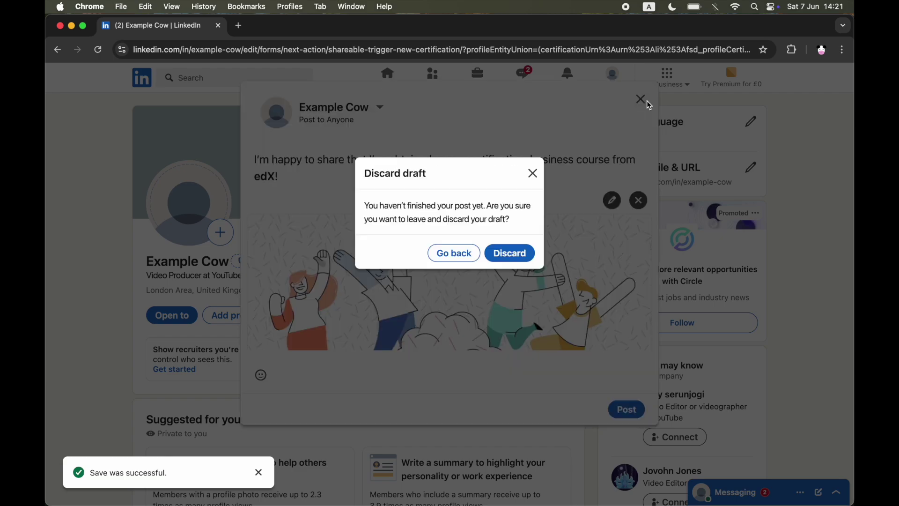
{"action": "left_click", "coordinate": [467, 258]}
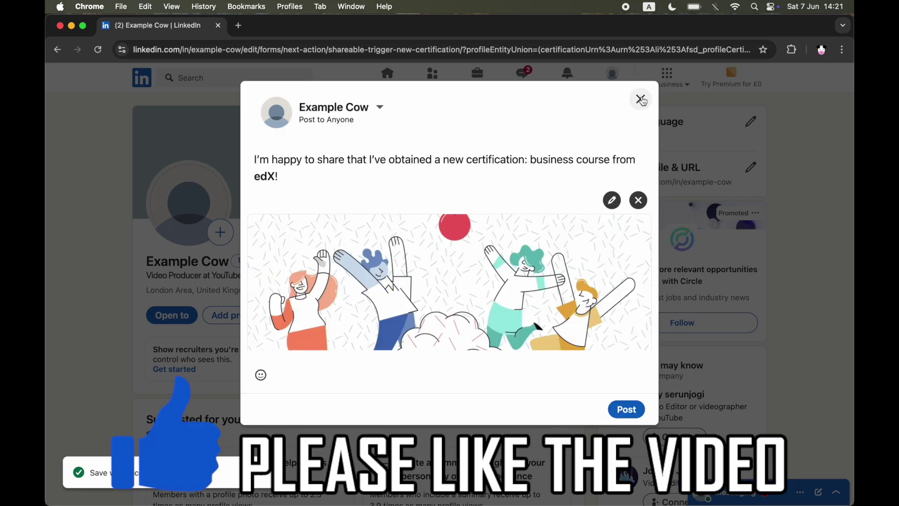
{"action": "left_click", "coordinate": [640, 99]}
{"action": "left_click", "coordinate": [520, 257]}
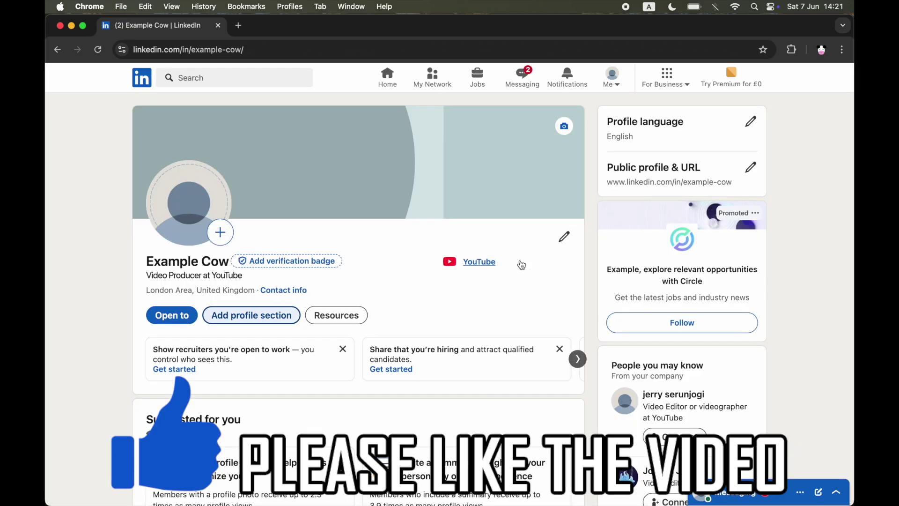
{"action": "scroll", "coordinate": [462, 364], "scroll_direction": "down", "scroll_amount": 10}
{"action": "scroll", "coordinate": [462, 365], "scroll_direction": "down", "scroll_amount": 3}
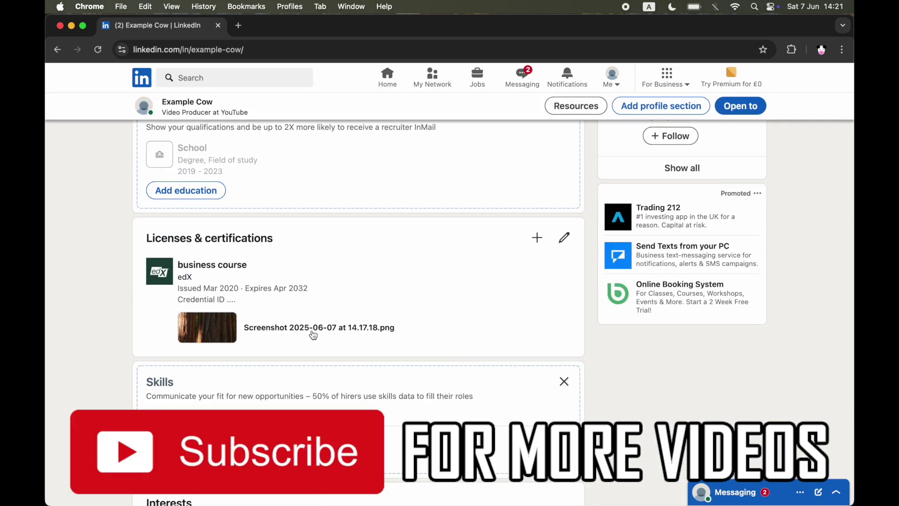